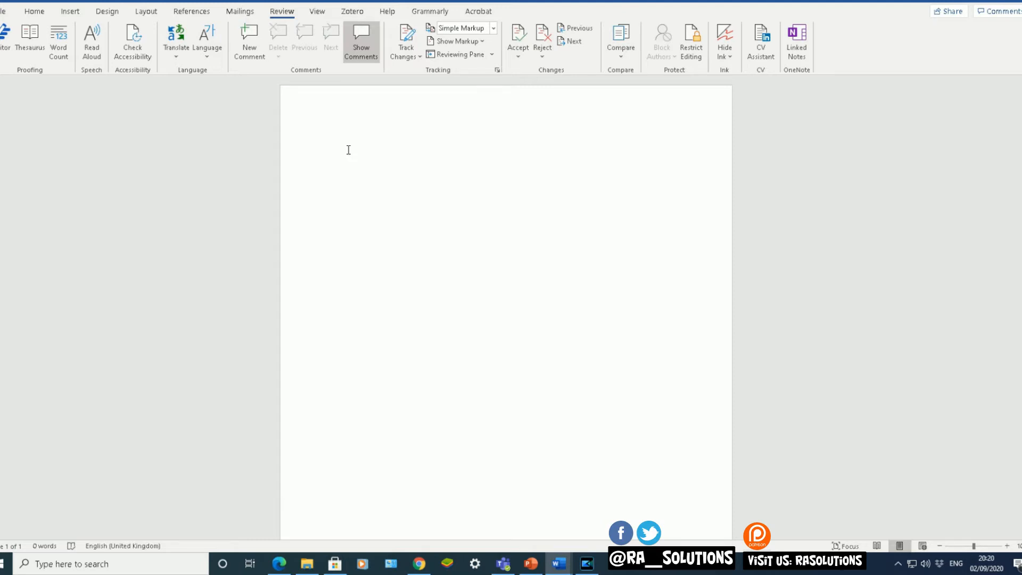
pyautogui.write('=lo')
pyautogui.write('rem')
pyautogui.write('(5')
pyautogui.write(')')
# Generate five Lorem ipsum paragraphs with =lorem(5) and select them all.
pyautogui.press('Return')
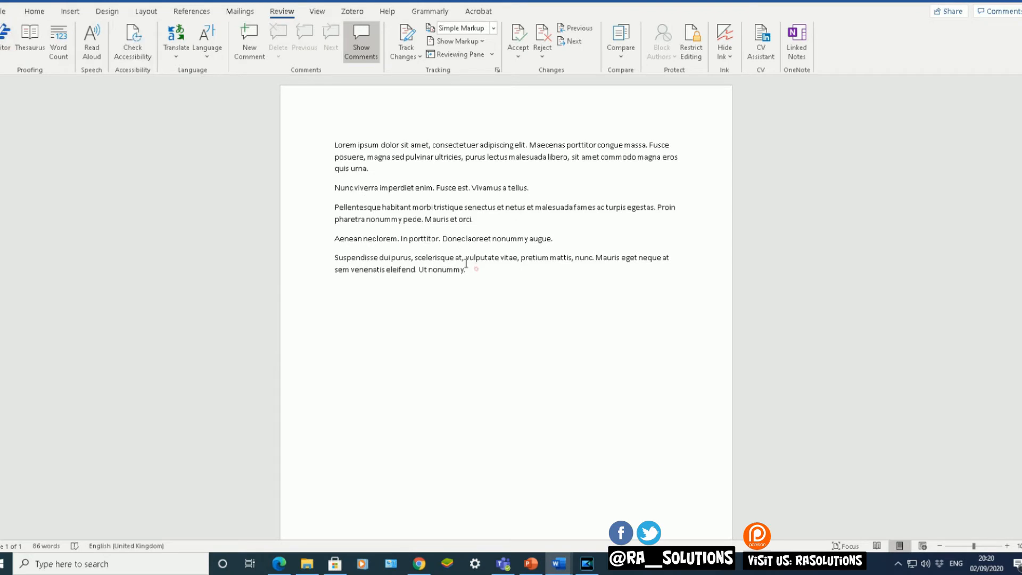
pyautogui.moveTo(467, 270); pyautogui.dragTo(318, 132)
# Replace the text with three Lorem ipsum paragraphs via =lorem(3,5) and select them.
pyautogui.press('Delete')
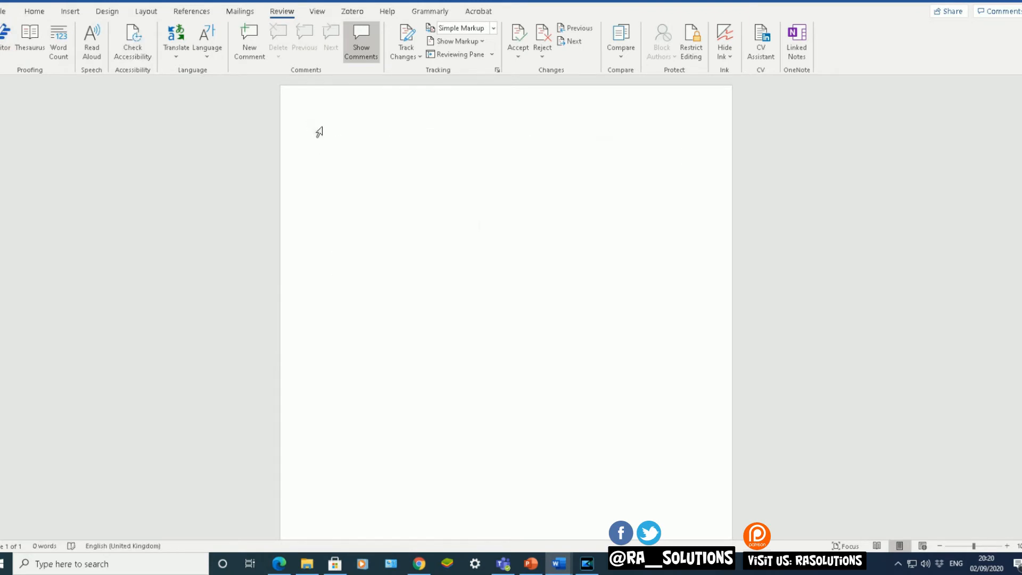
pyautogui.write('=')
pyautogui.write('lore')
pyautogui.write('m')
pyautogui.write('(')
pyautogui.write('3')
pyautogui.write(',')
pyautogui.write('5')
pyautogui.write(')')
pyautogui.press('Return')
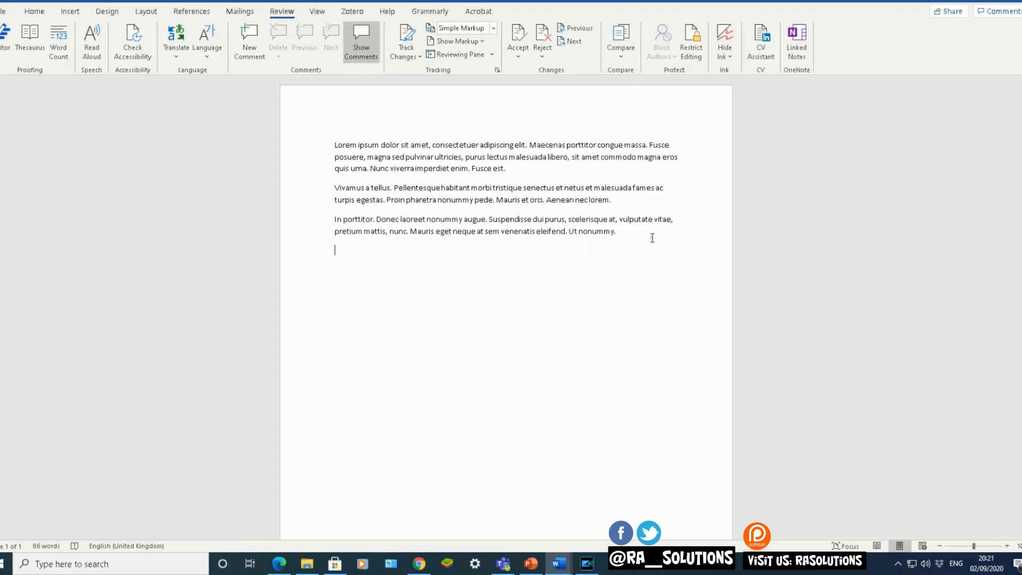
pyautogui.moveTo(652, 237); pyautogui.dragTo(341, 125)
# Replace the text with four 'quick brown fox' paragraphs via =rand.old(4,10) and select them.
pyautogui.press('Delete')
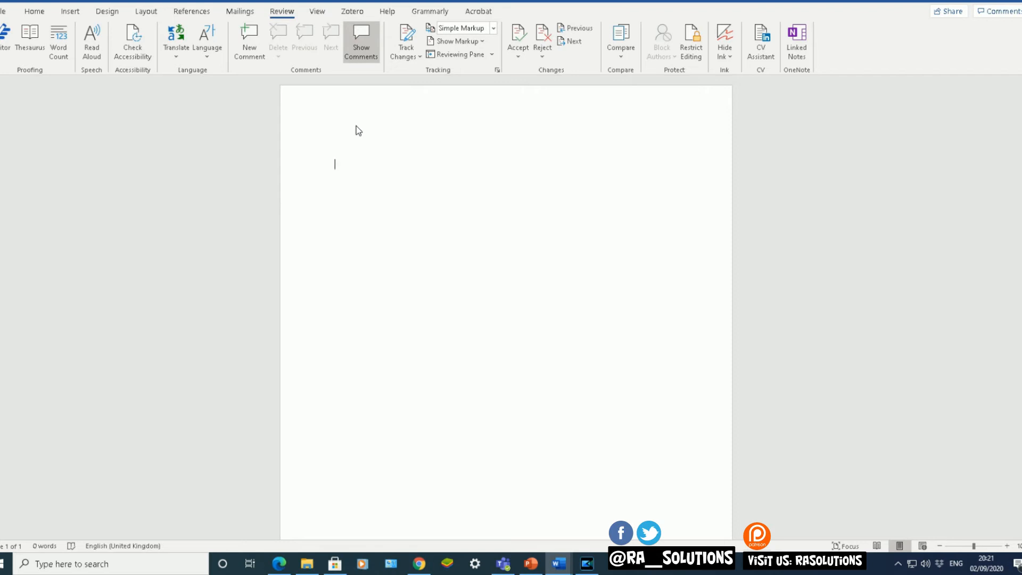
pyautogui.write('=rand.old')
pyautogui.write('(')
pyautogui.write('4')
pyautogui.write(',')
pyautogui.write('10)')
pyautogui.press('Return')
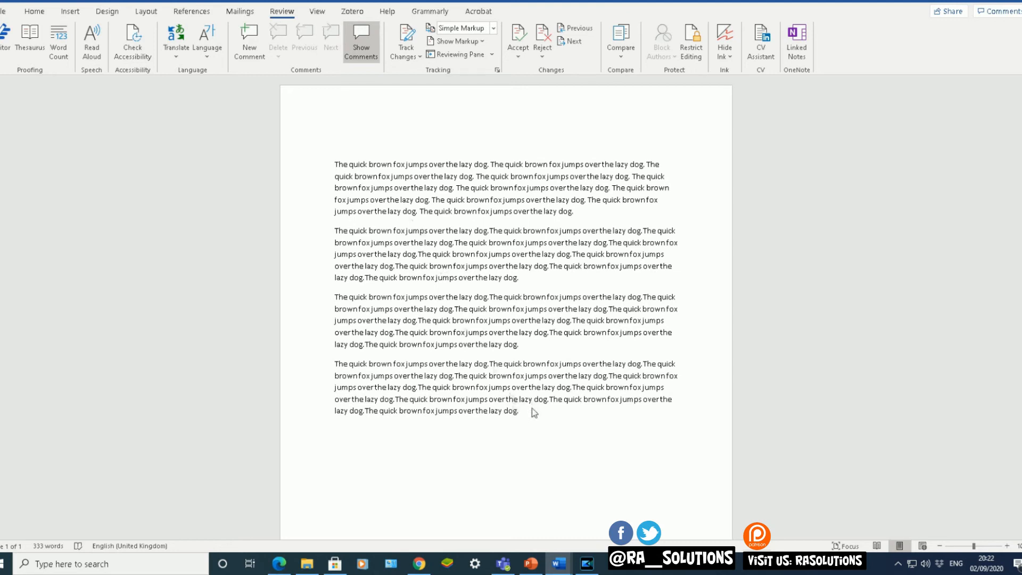
pyautogui.moveTo(524, 415); pyautogui.dragTo(349, 134)
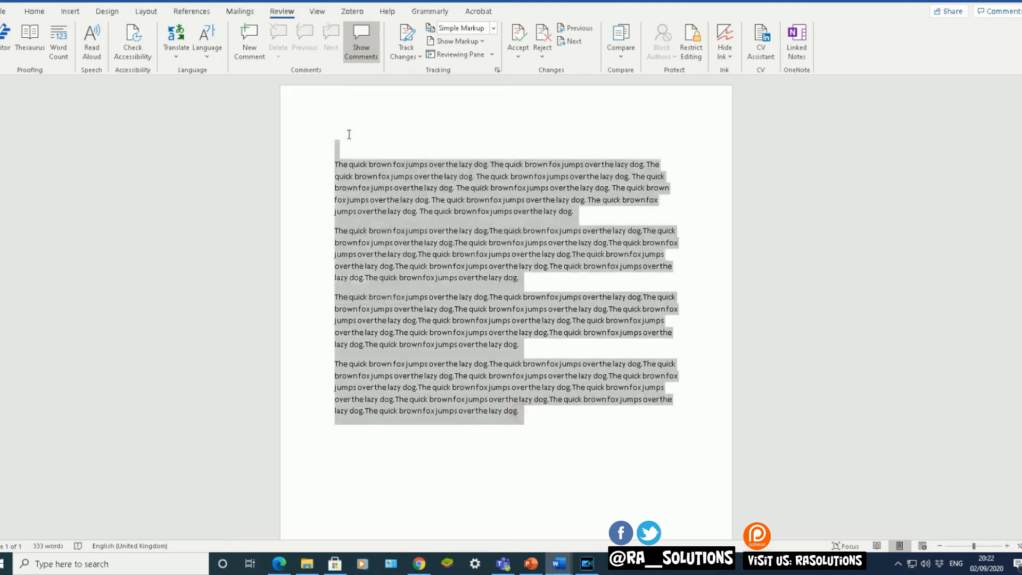
# Replace the fox text with two sample paragraphs via =rand(2,8) and select them.
pyautogui.press('Delete')
pyautogui.write('=')
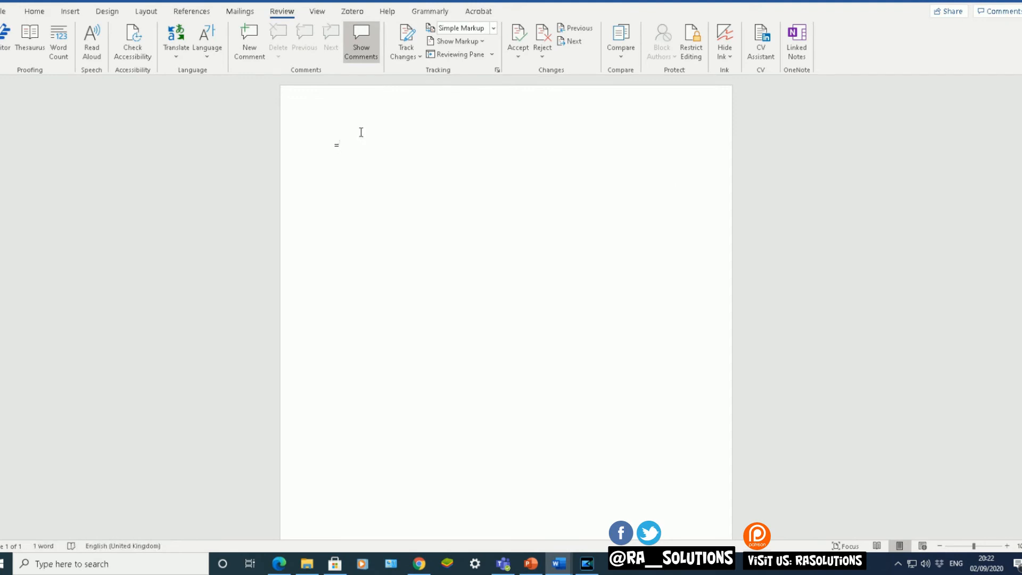
pyautogui.write('rand')
pyautogui.write('(')
pyautogui.write('2')
pyautogui.write(',8')
pyautogui.write(')')
pyautogui.press('Return')
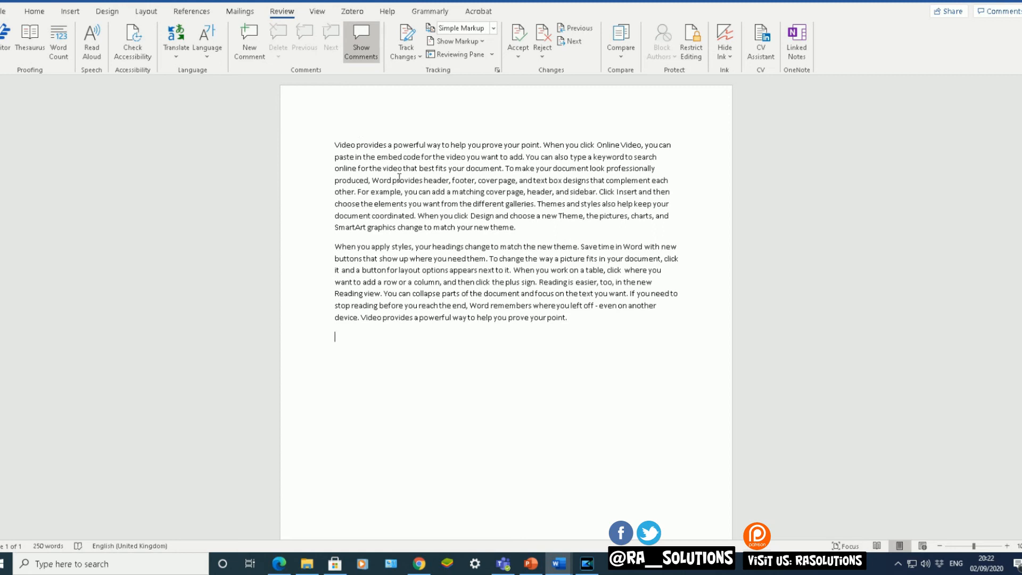
pyautogui.moveTo(581, 321); pyautogui.dragTo(317, 106)
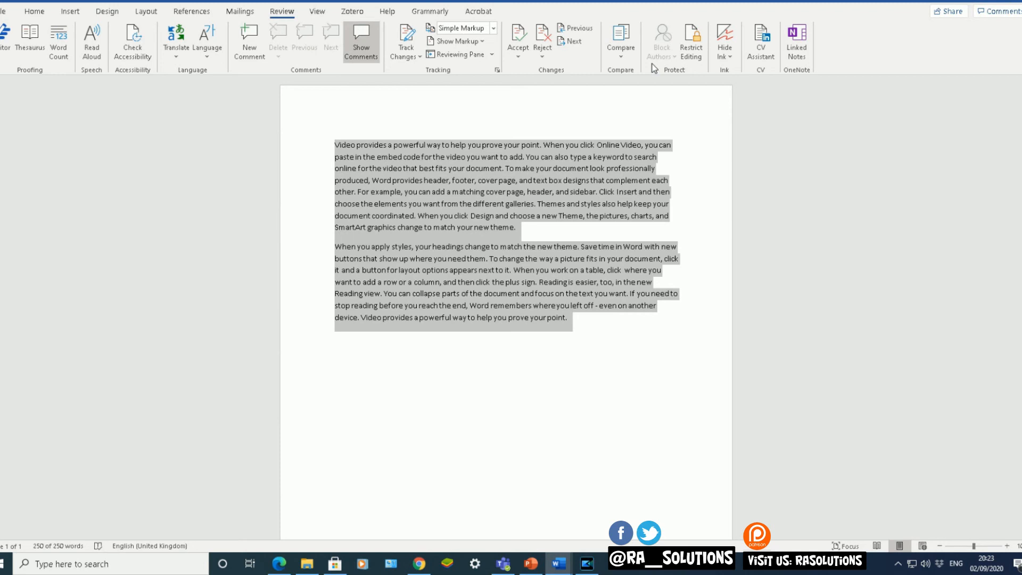
# Delete the two sample paragraphs to make way for =rand(5,15).
pyautogui.press('BackSpace')
pyautogui.write('=rand(')
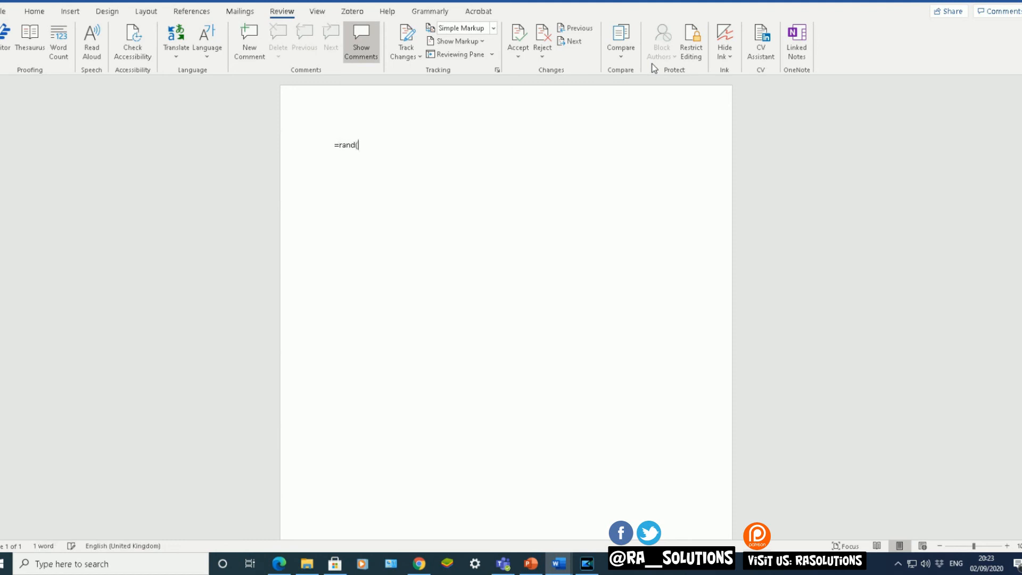
pyautogui.write('5')
pyautogui.write(',1')
pyautogui.write('5)')
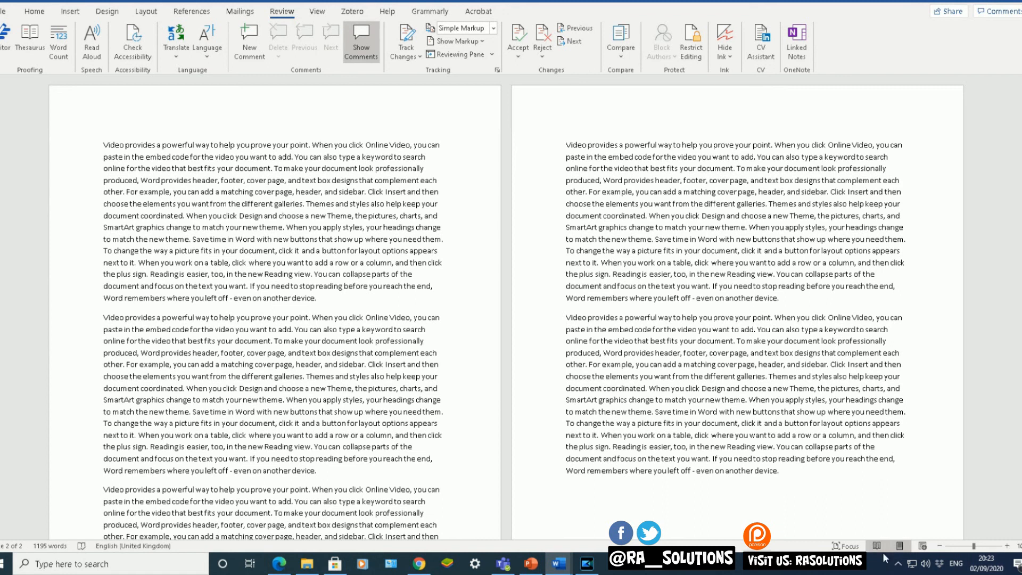
pyautogui.click(898, 563)
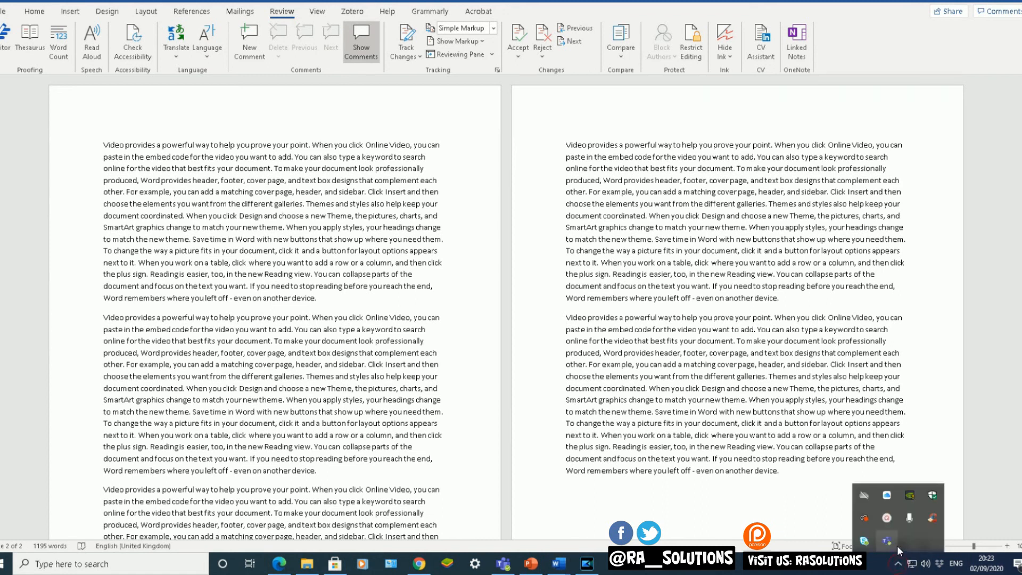
pyautogui.click(887, 526)
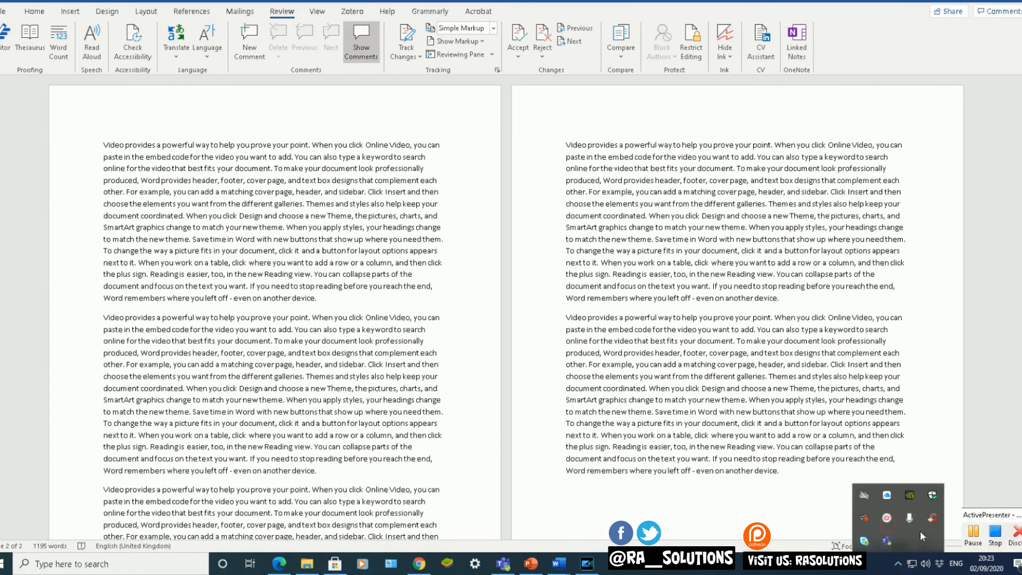
pyautogui.click(1003, 539)
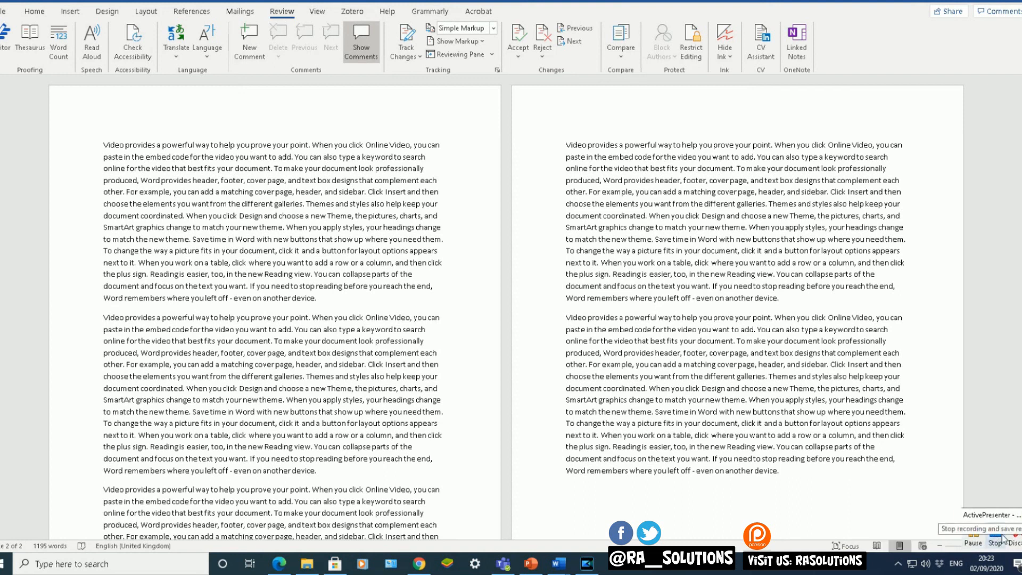